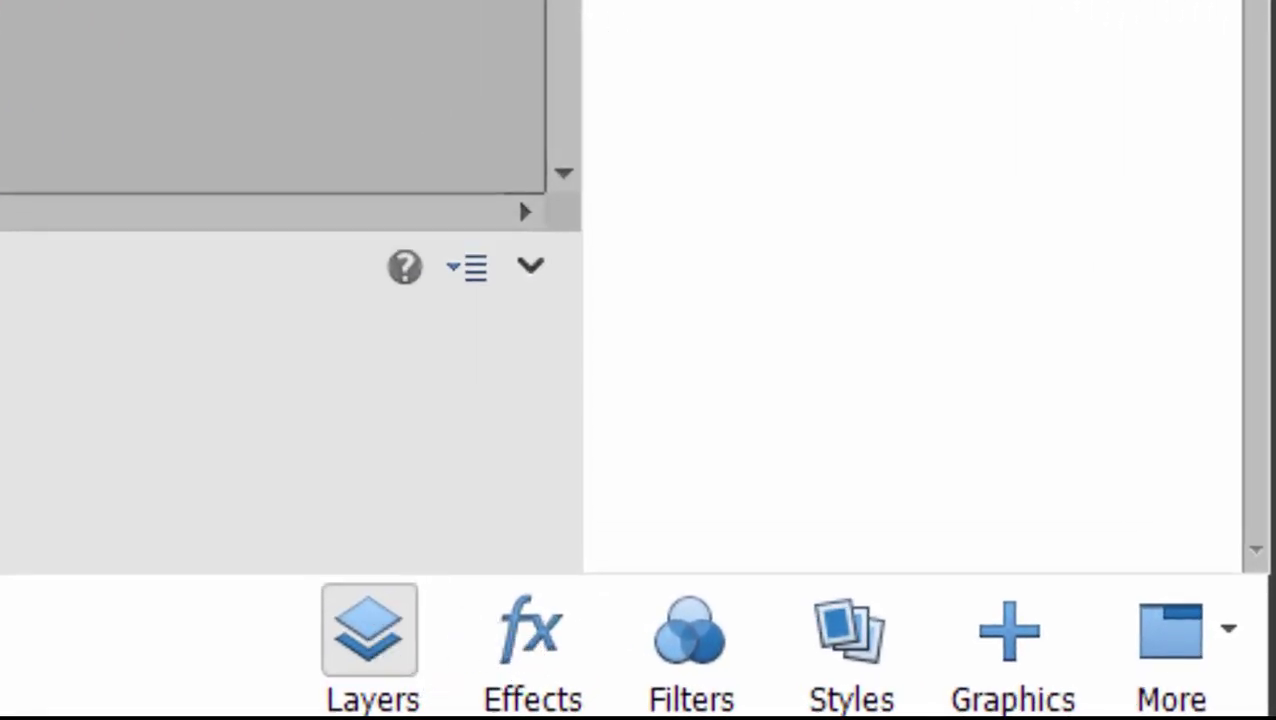
Step: Switch from Graphics to the Styles panel and show the Bevels style thumbnails
click(1009, 635)
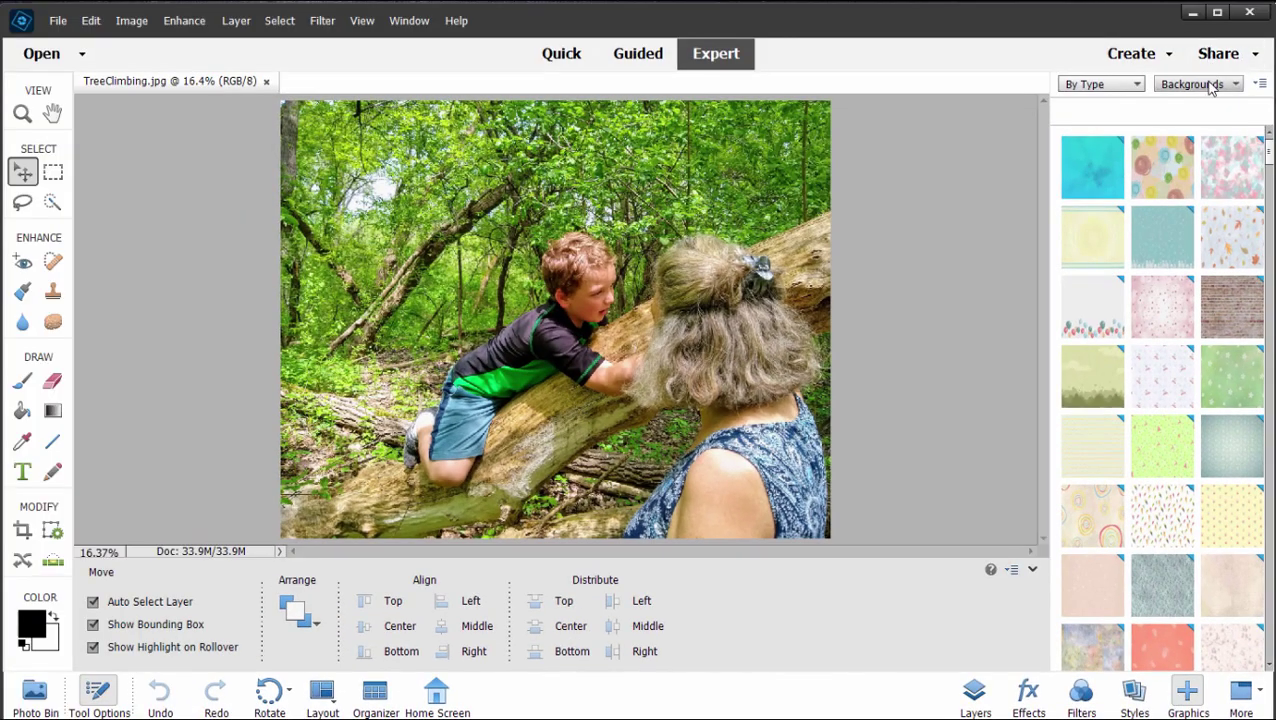
click(1133, 690)
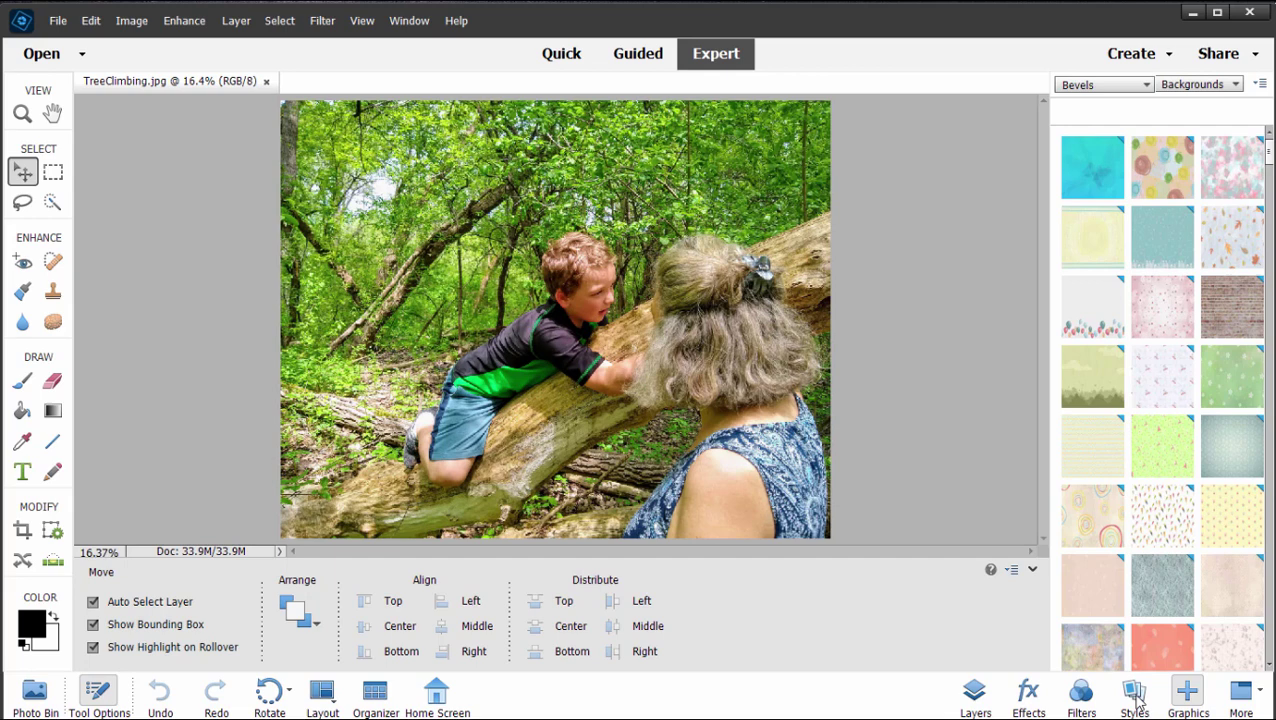
click(1140, 86)
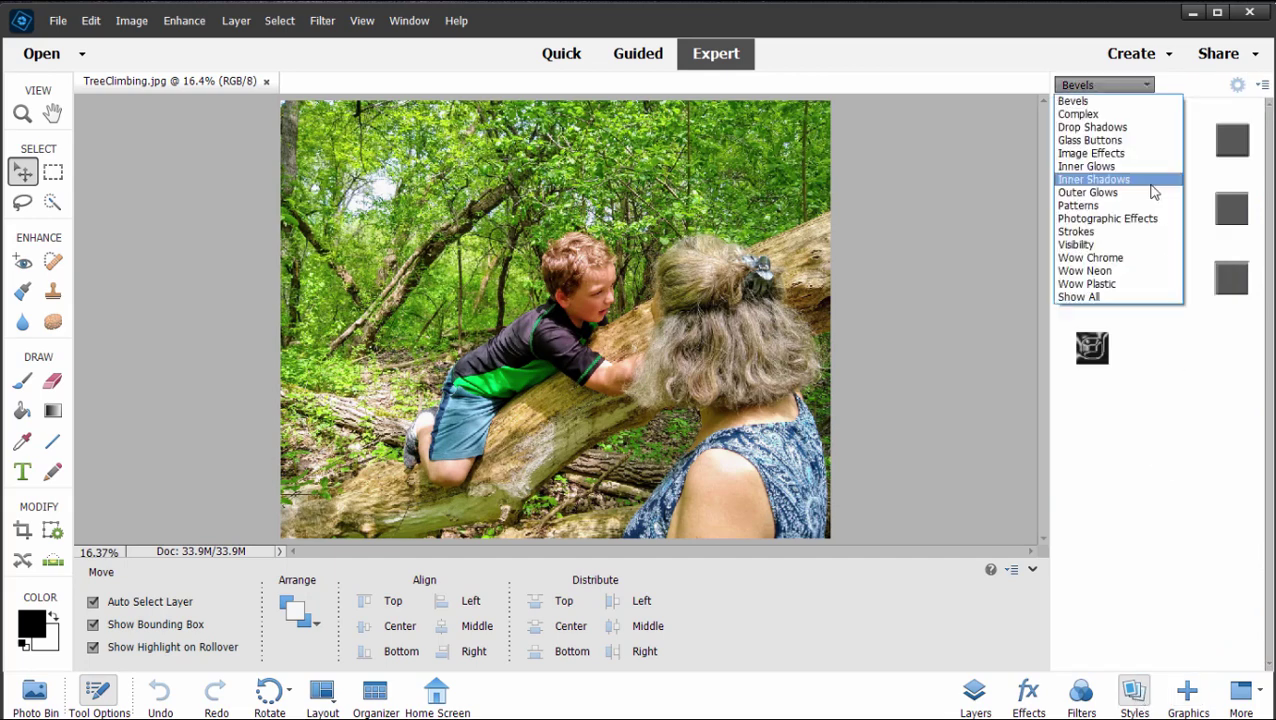
click(1219, 477)
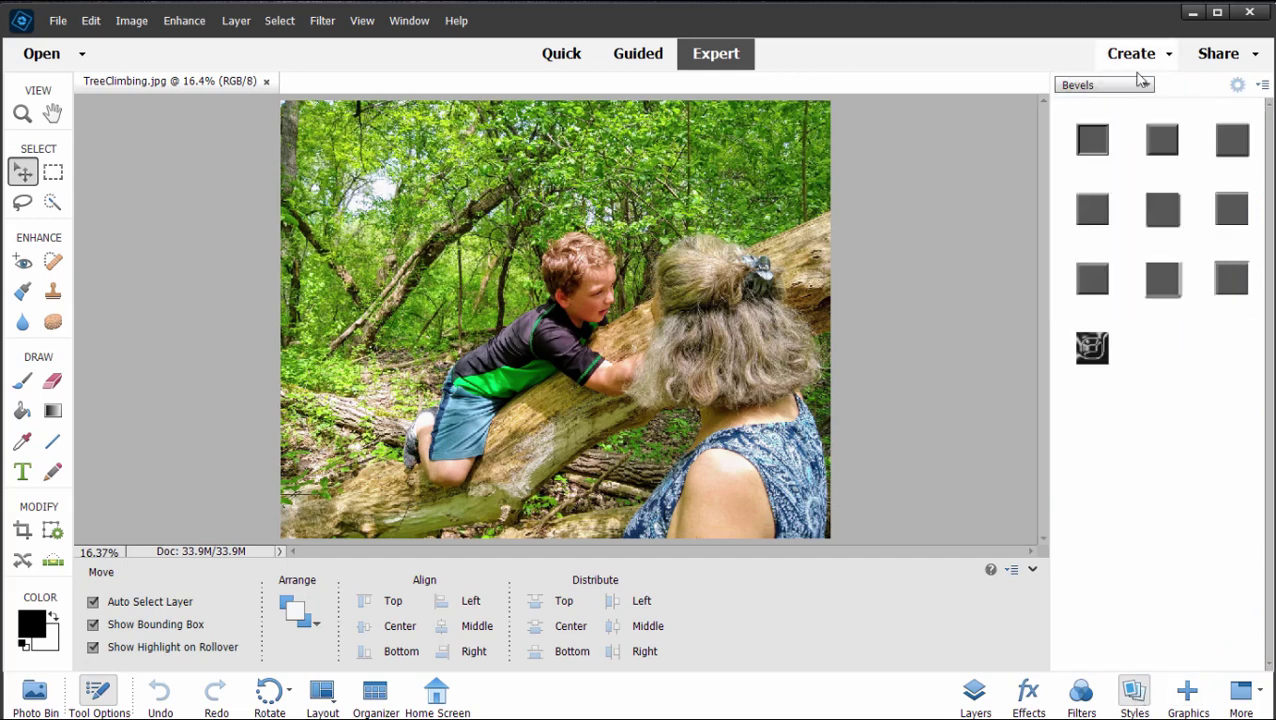
drag(1113, 147, 1193, 446)
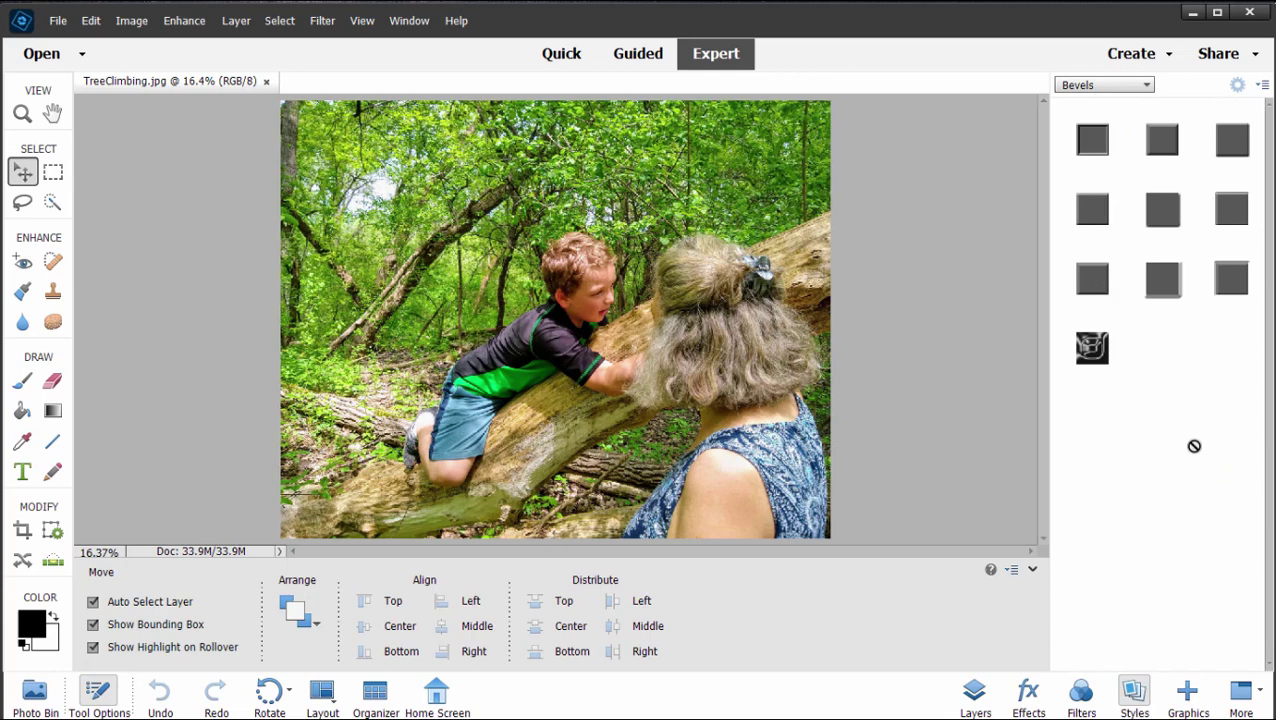
Step: Set the Filters panel to Show All and browse the Artistic, Blur and Brush Strokes filters
click(1080, 694)
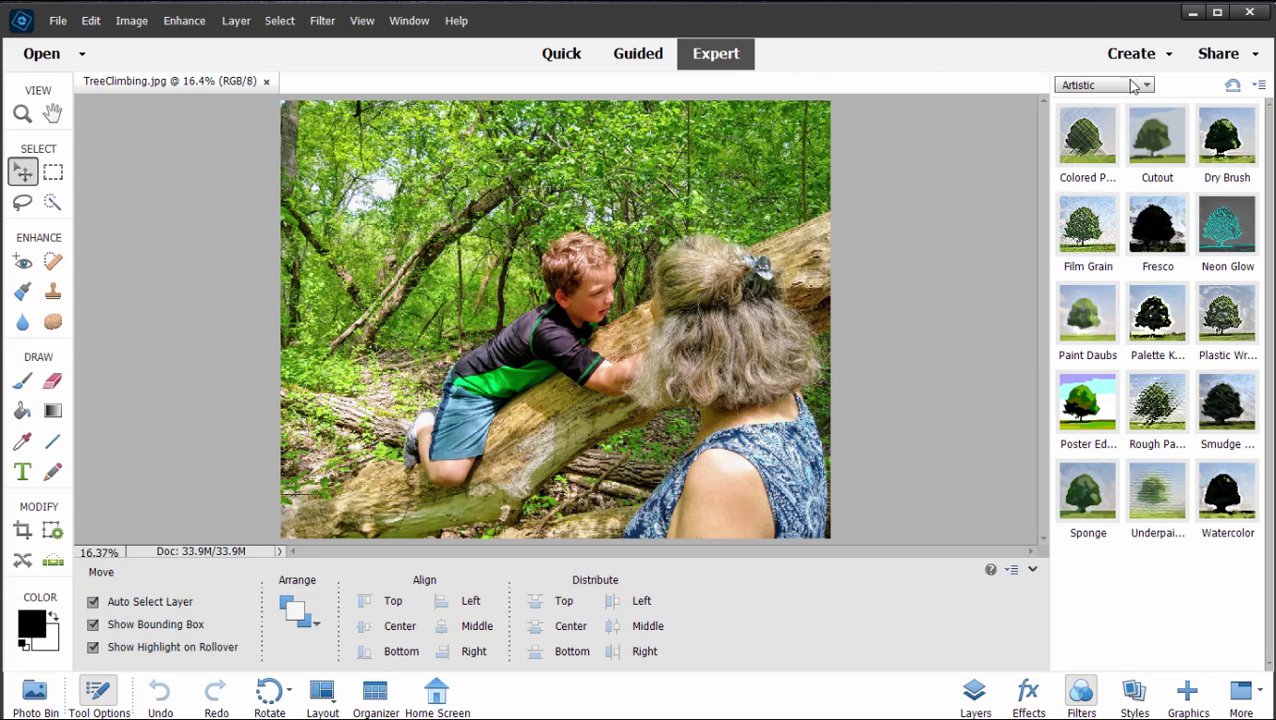
click(1130, 84)
click(1132, 246)
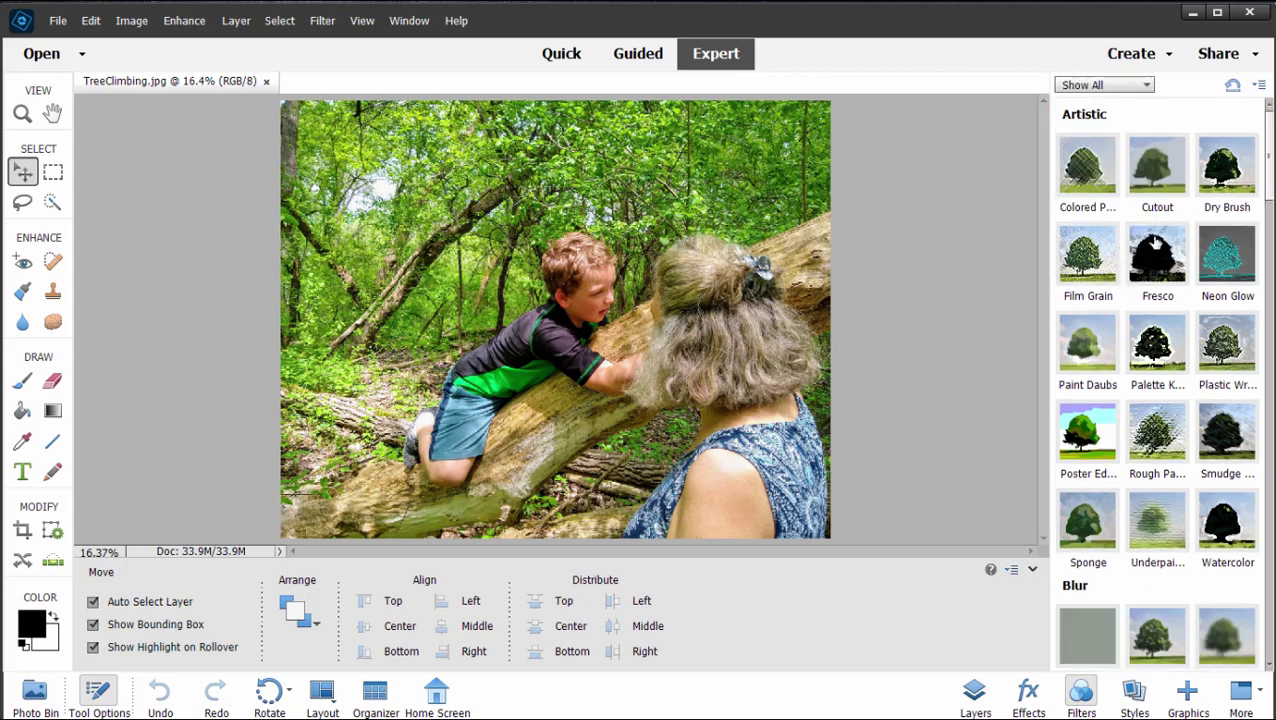
scroll(1192, 325, down, 1)
scroll(1192, 325, down, 3)
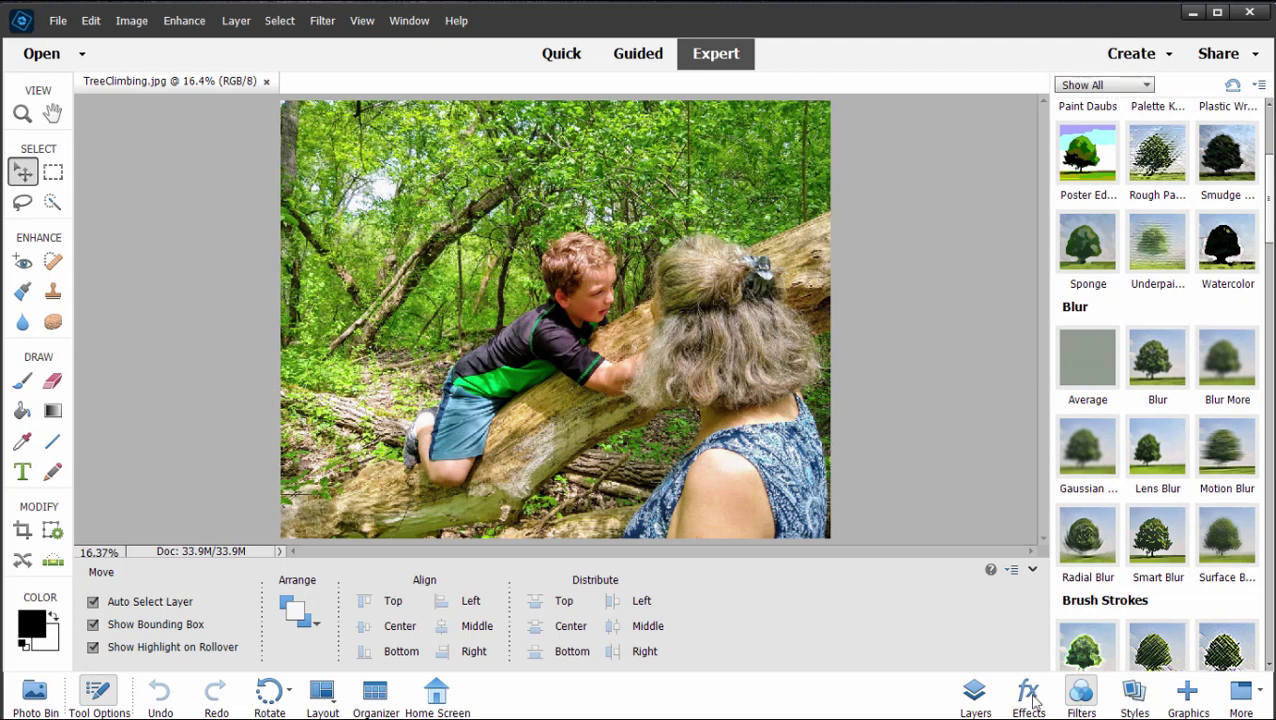
Step: Set the Effects panel's Classic tab to Show All and scroll through every effect thumbnail
click(1030, 698)
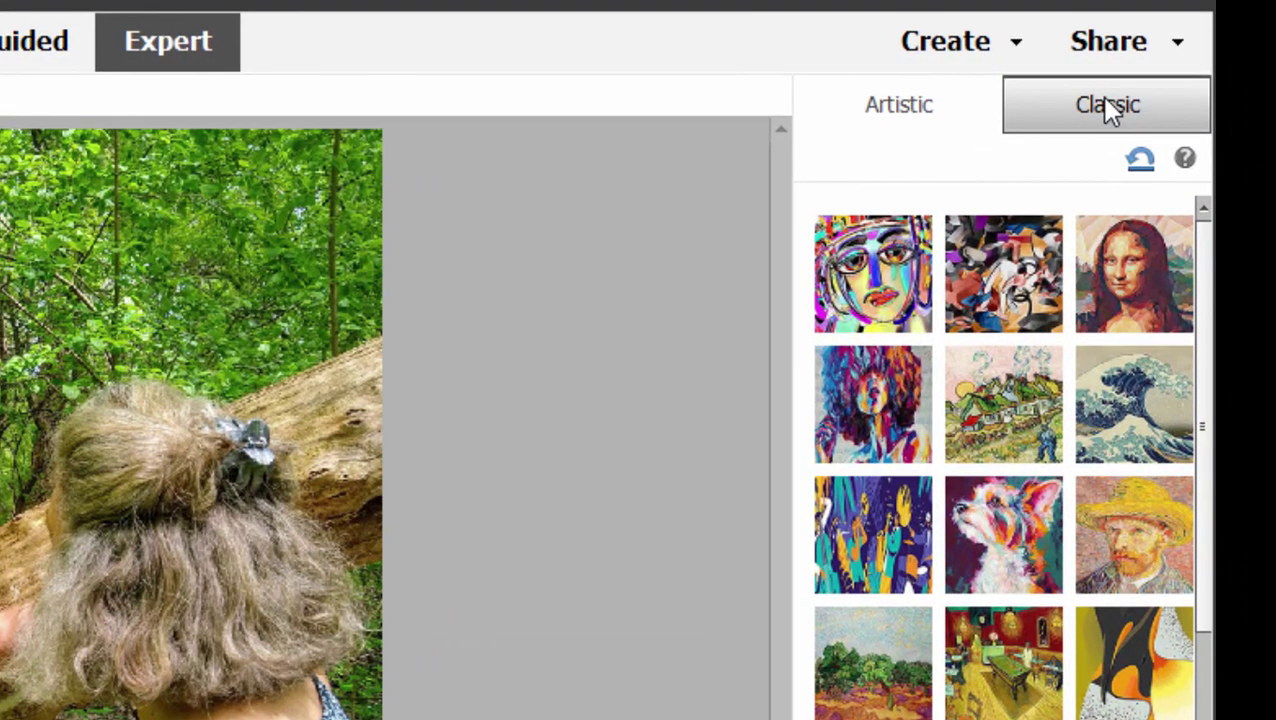
click(1106, 106)
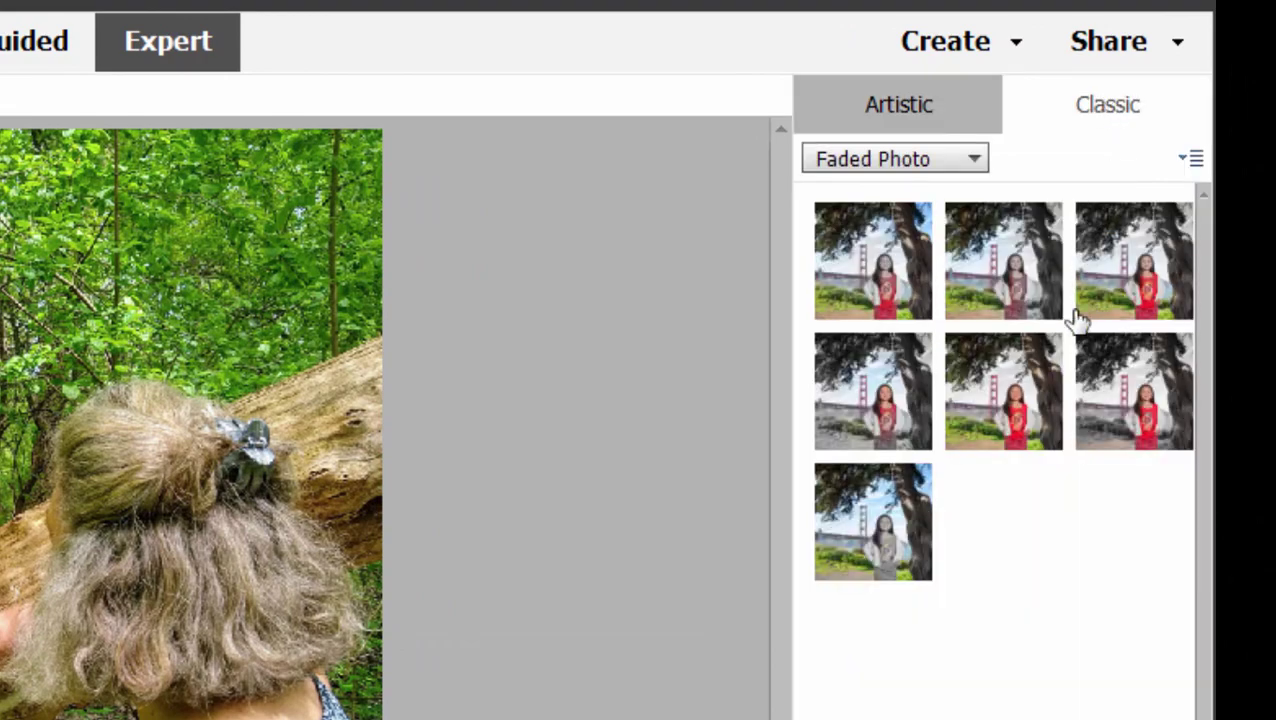
click(951, 160)
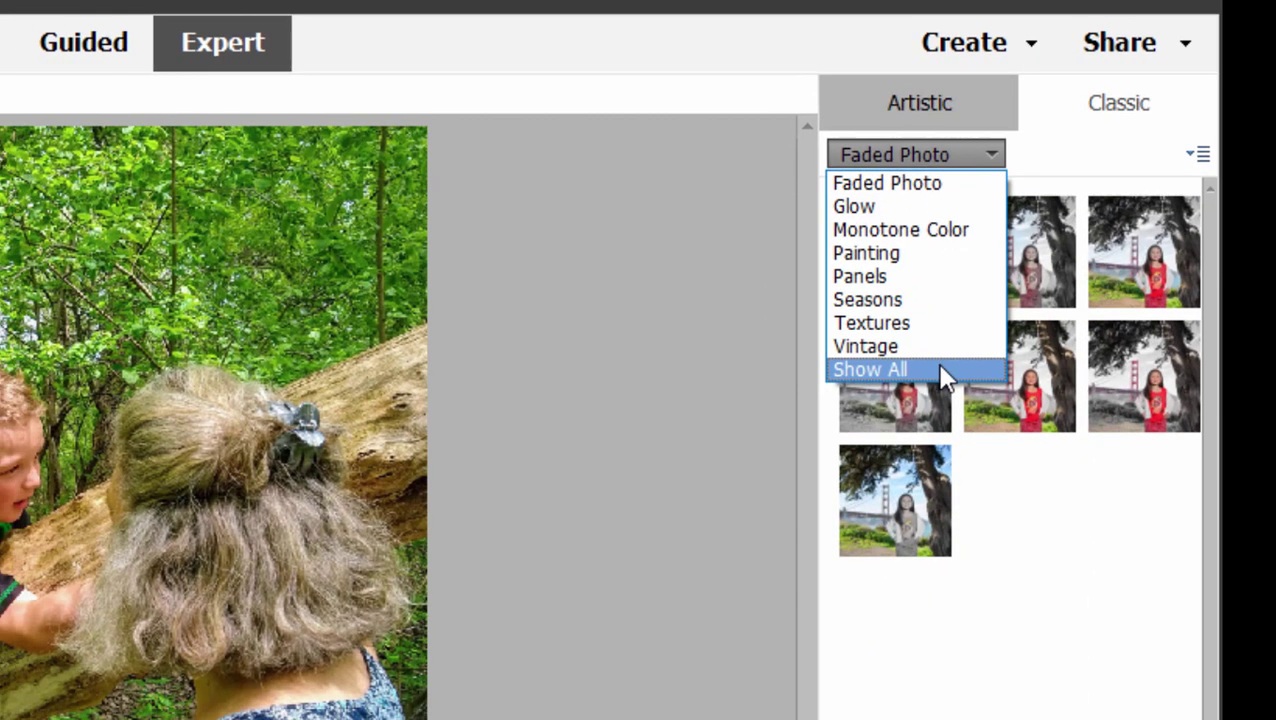
click(938, 368)
scroll(998, 444, down, 5)
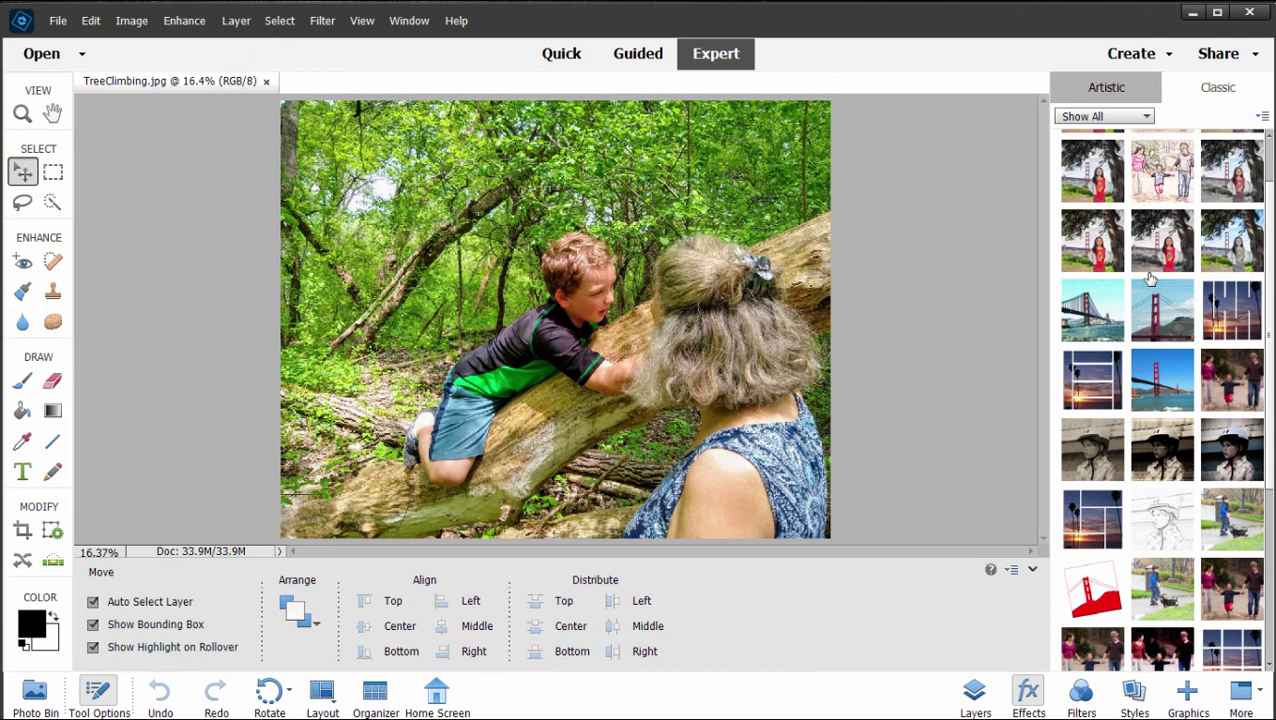
scroll(1150, 280, down, 3)
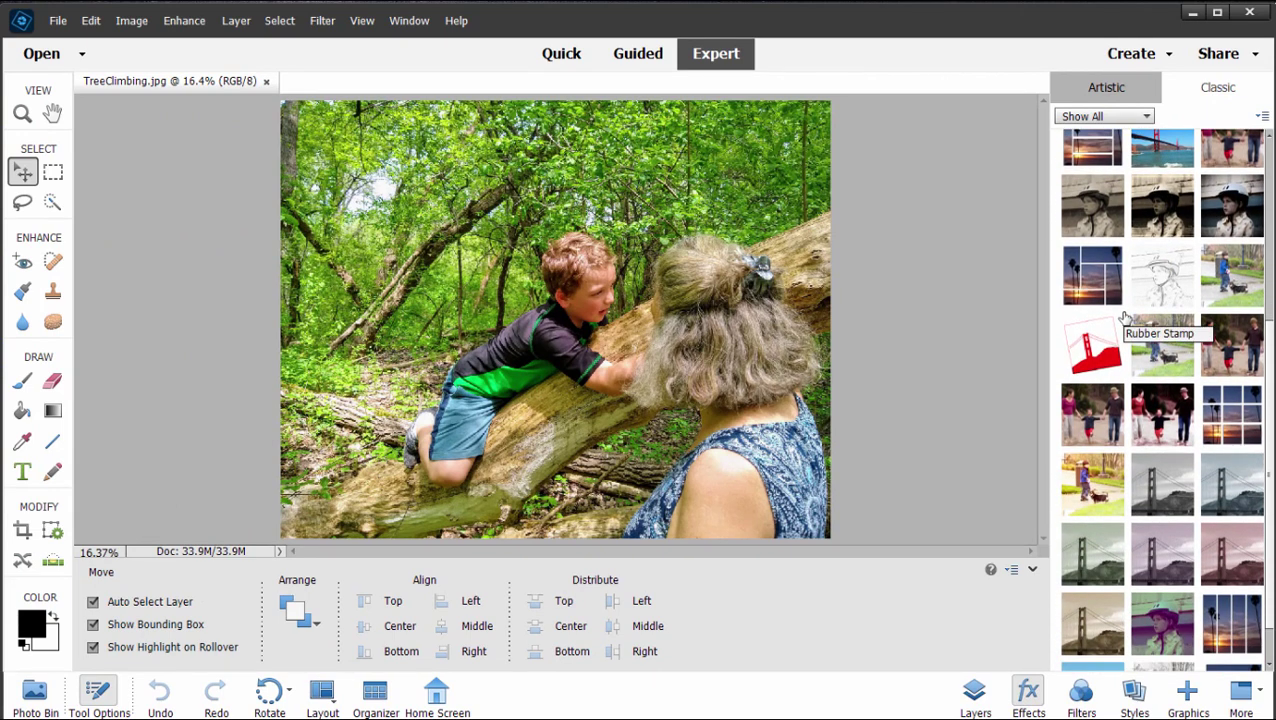
scroll(1153, 345, down, 1)
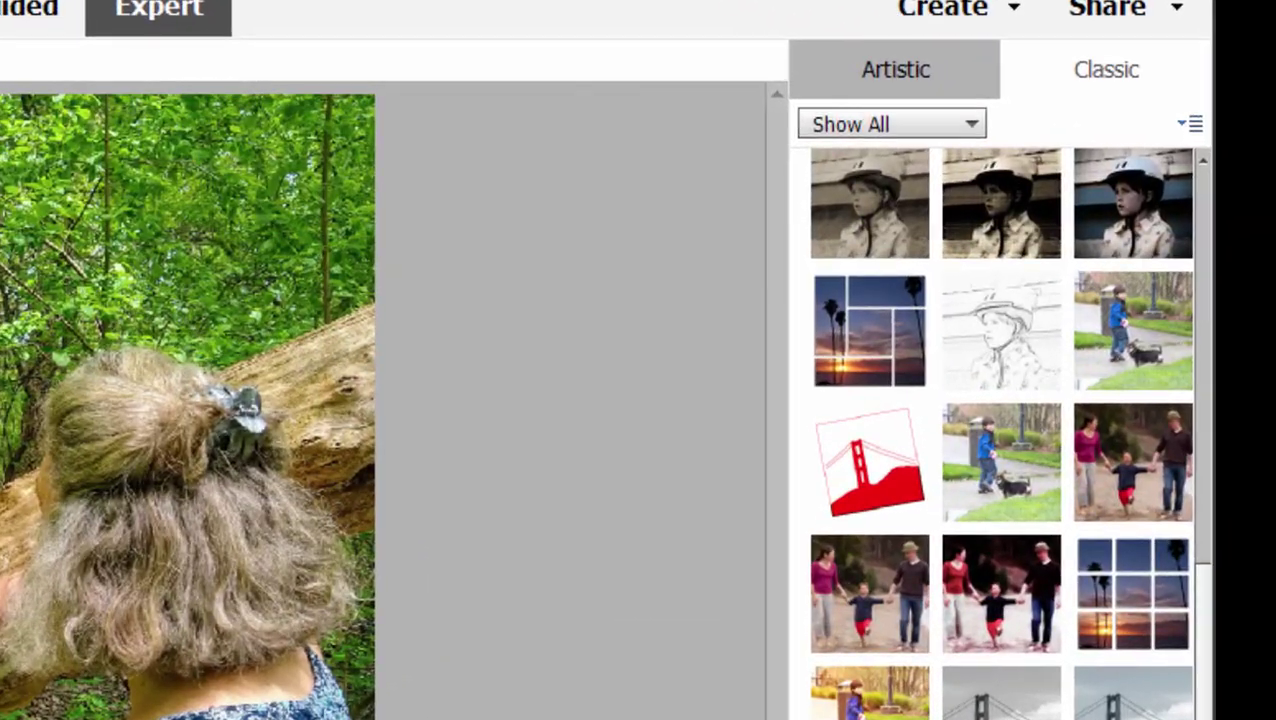
click(850, 66)
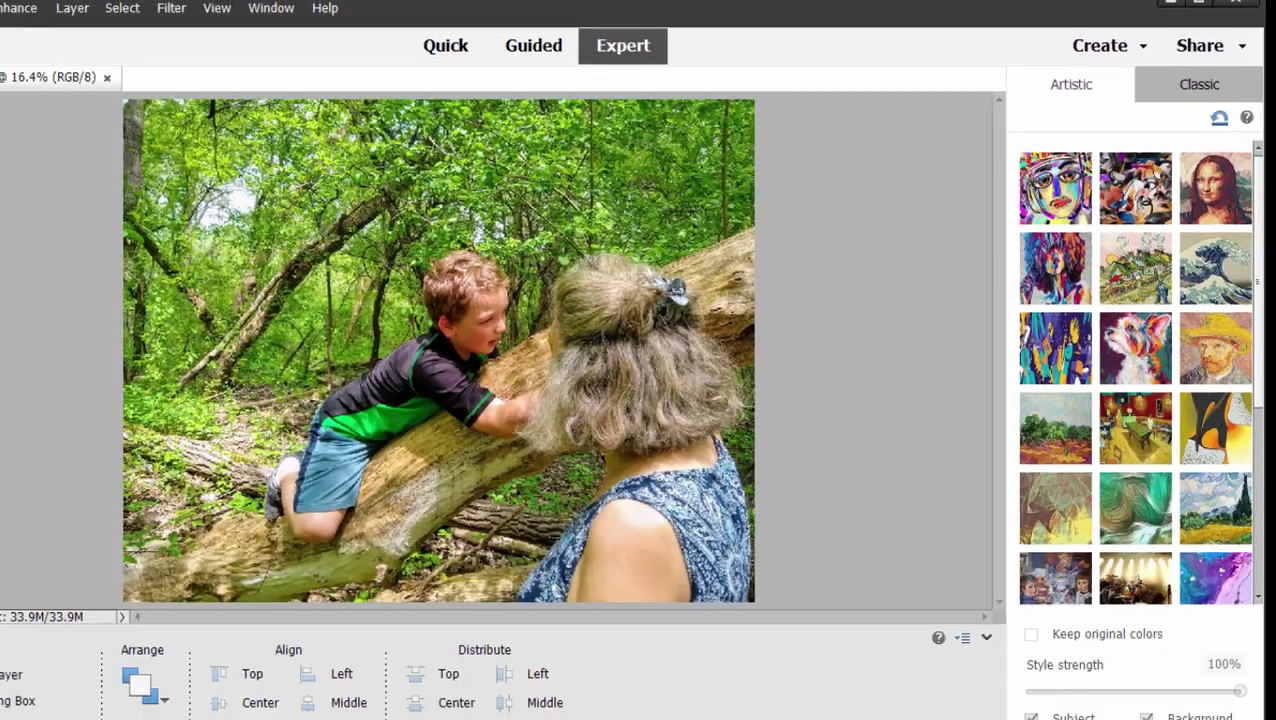
scroll(1137, 374, down, 3)
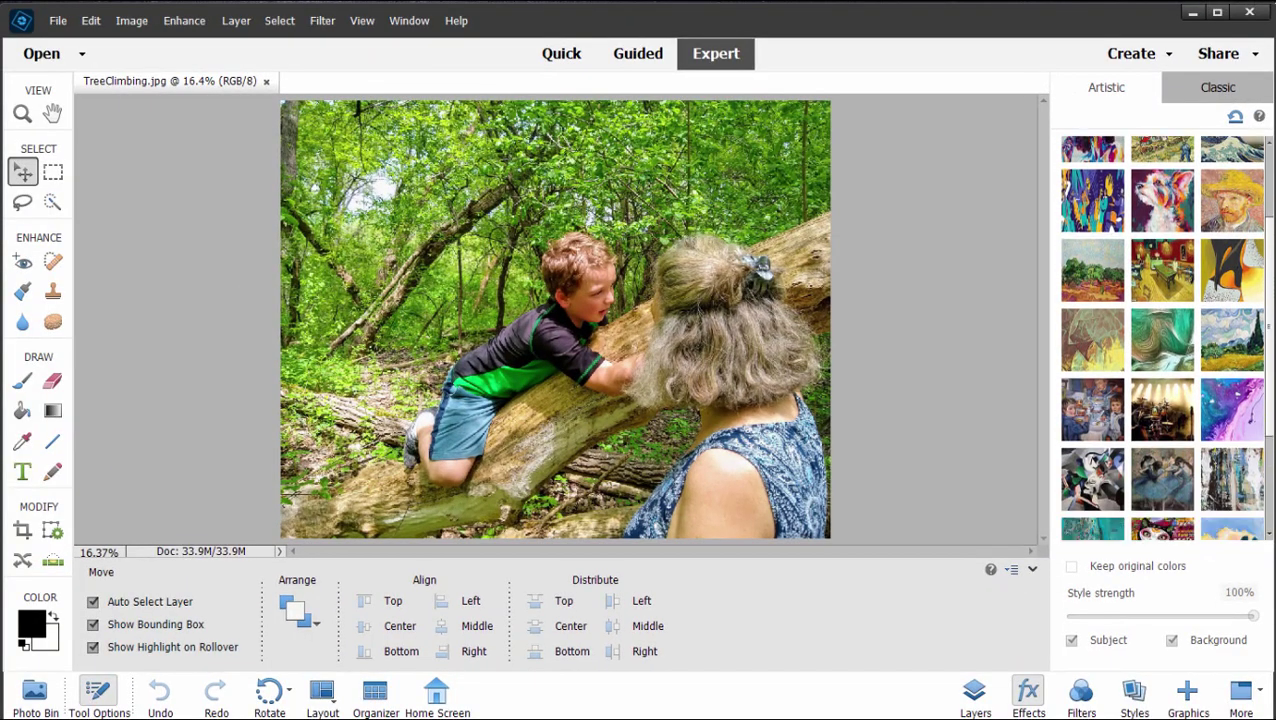
scroll(1162, 338, down, 2)
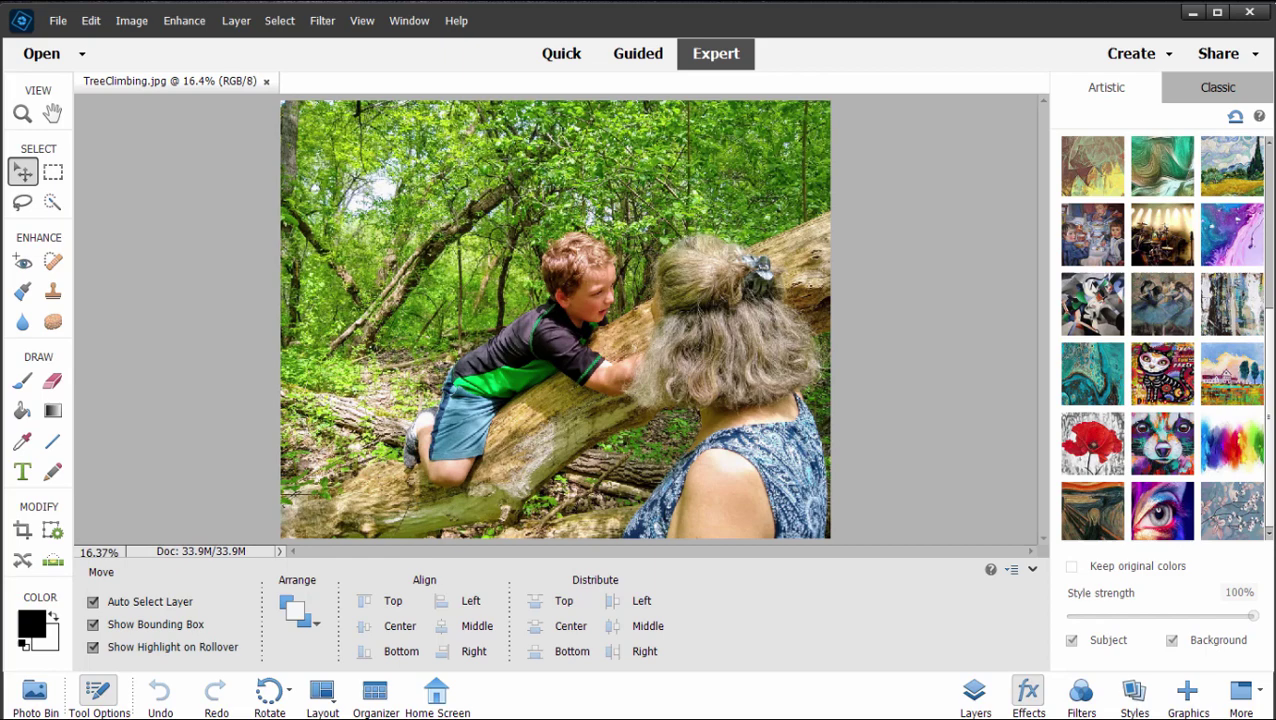
scroll(1213, 259, up, 6)
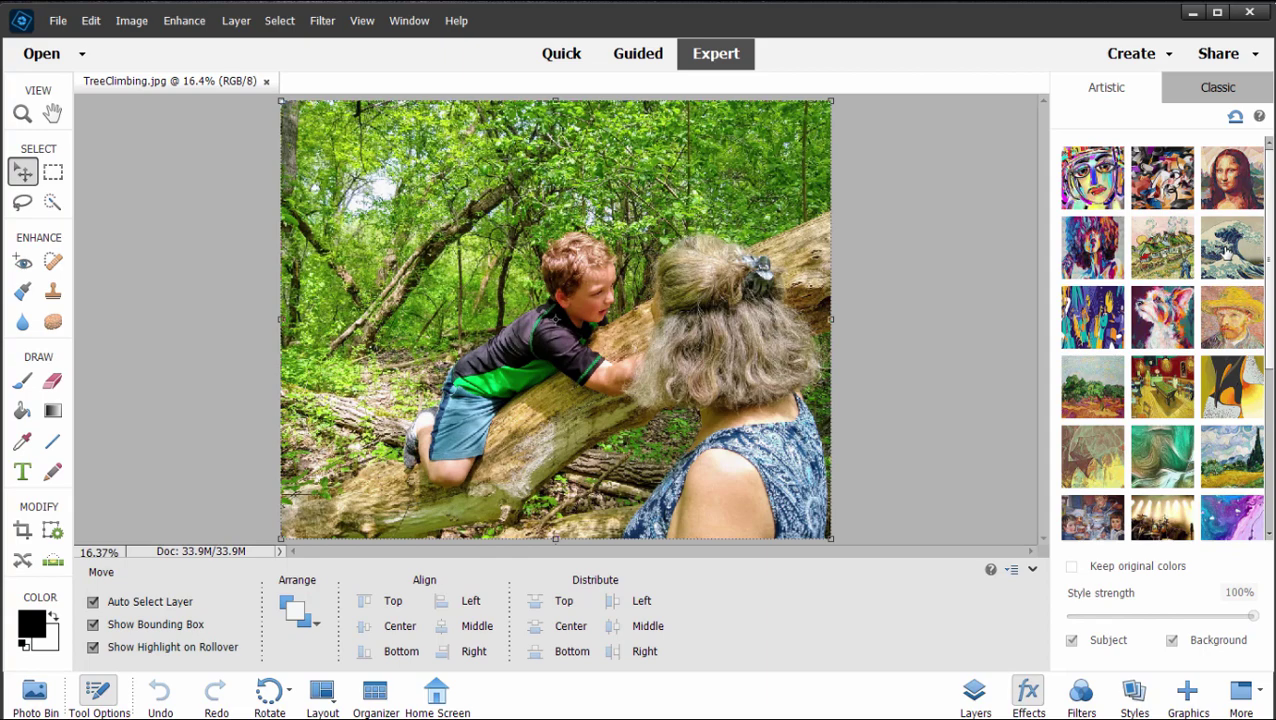
Step: Try the Great Wave, Van Gogh and two abstract styles, ending on Mona Lisa at 100%
click(1226, 254)
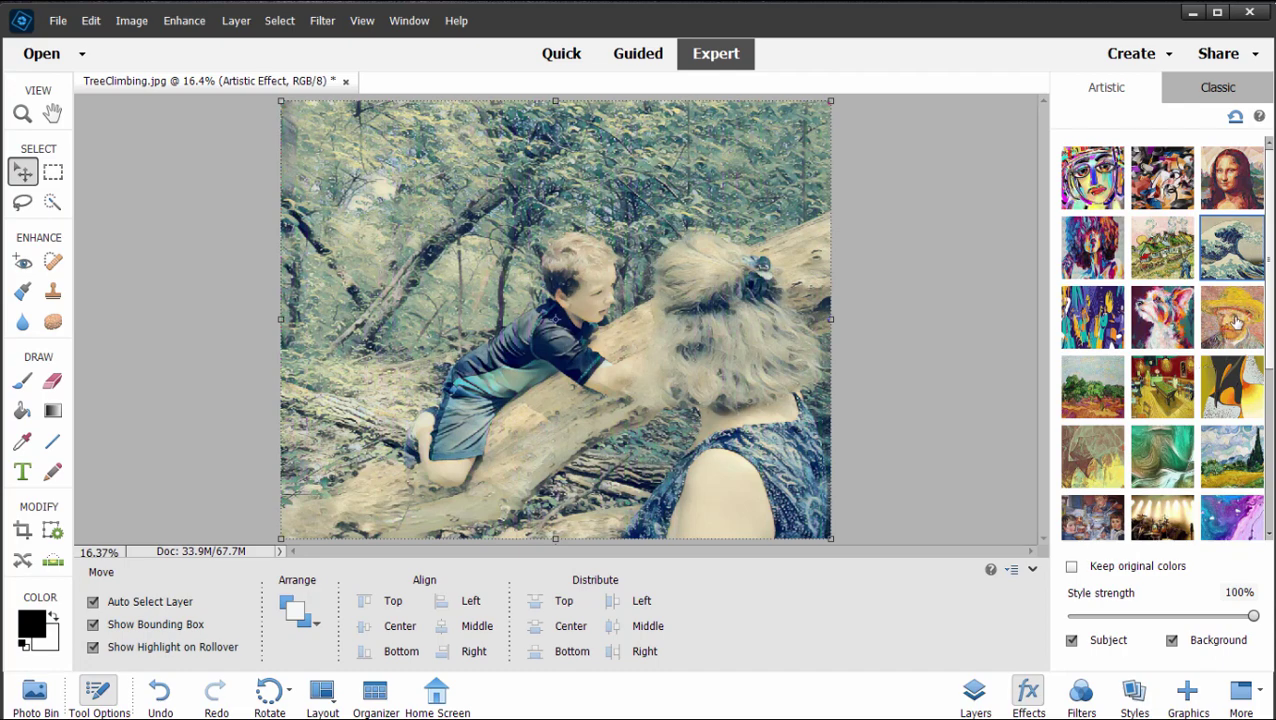
click(1237, 320)
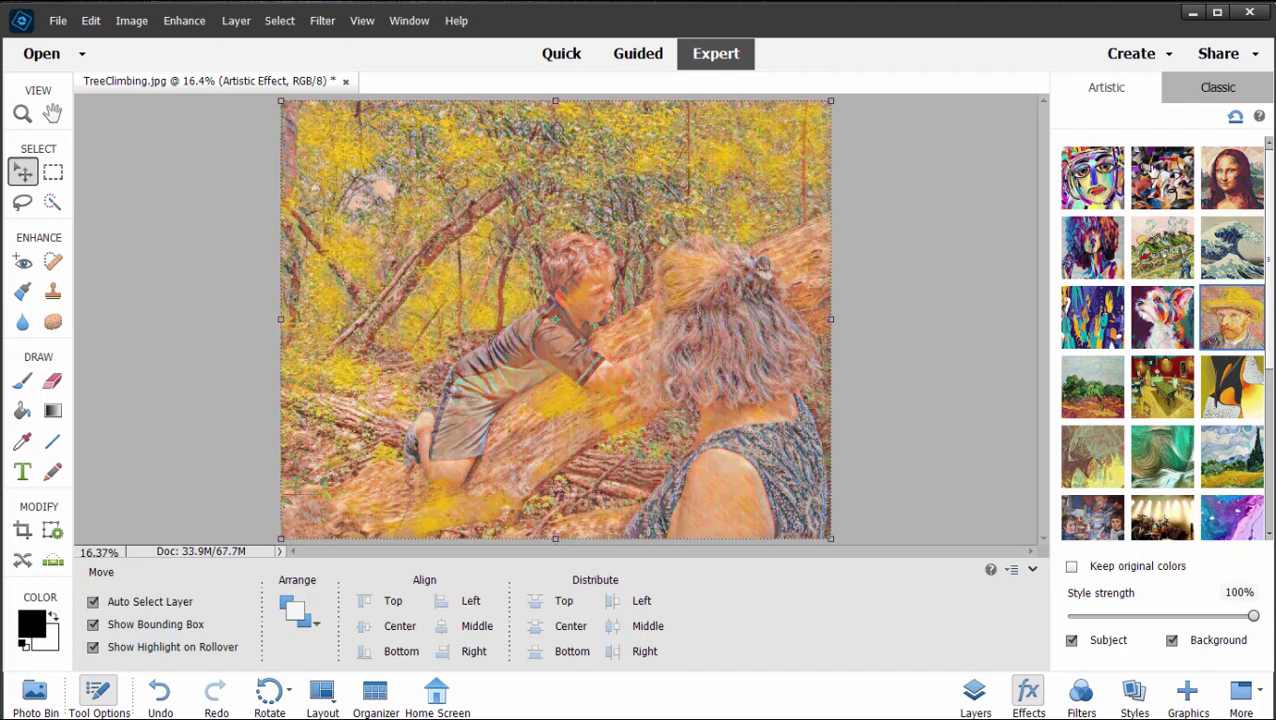
click(1140, 170)
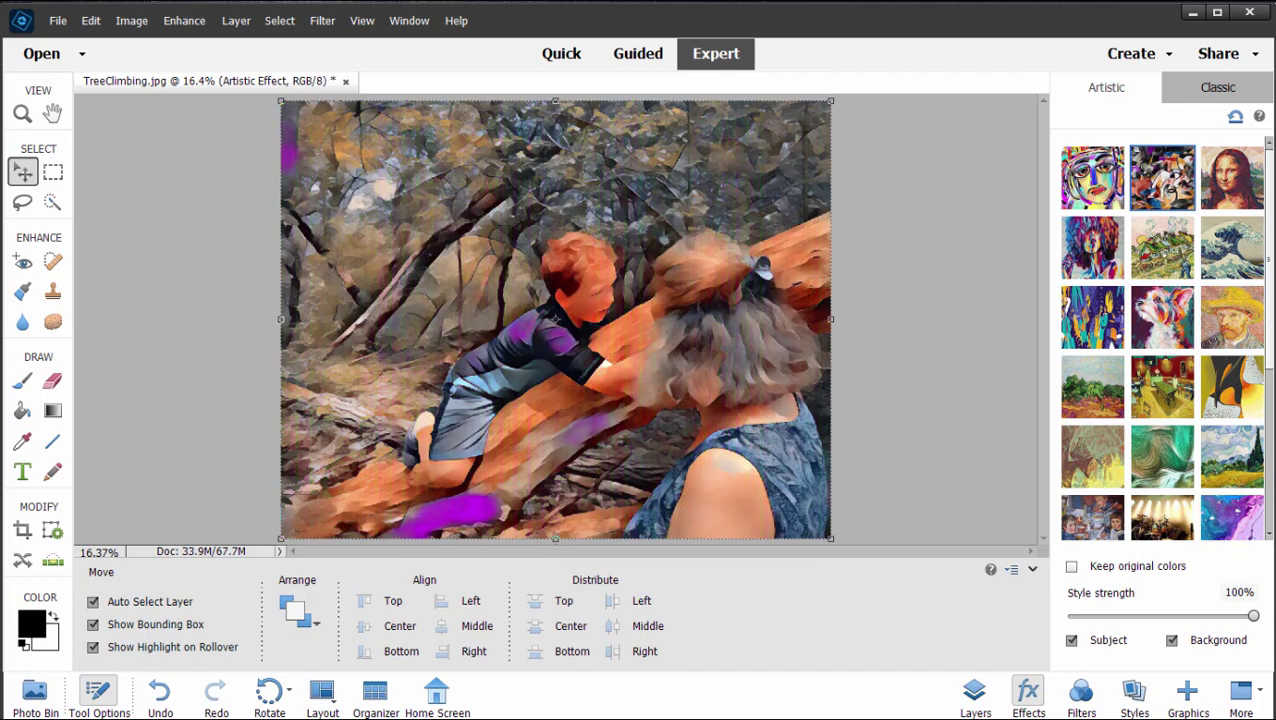
click(1103, 175)
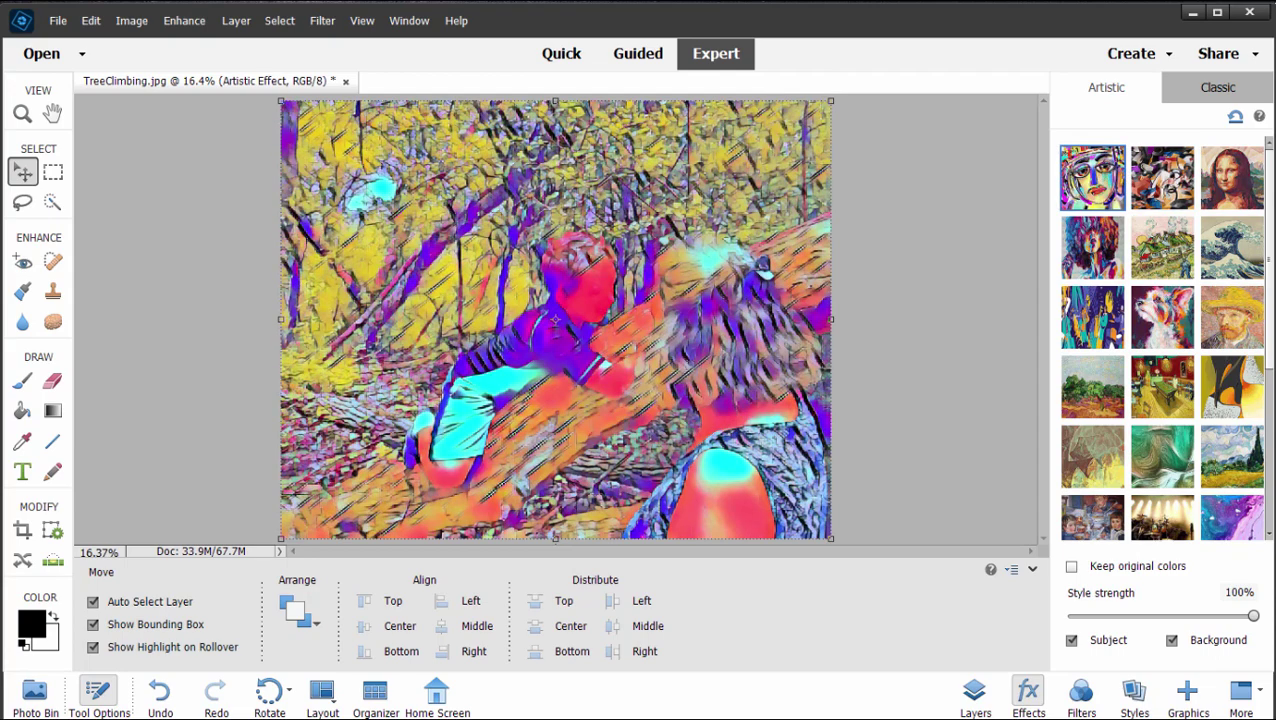
click(1240, 186)
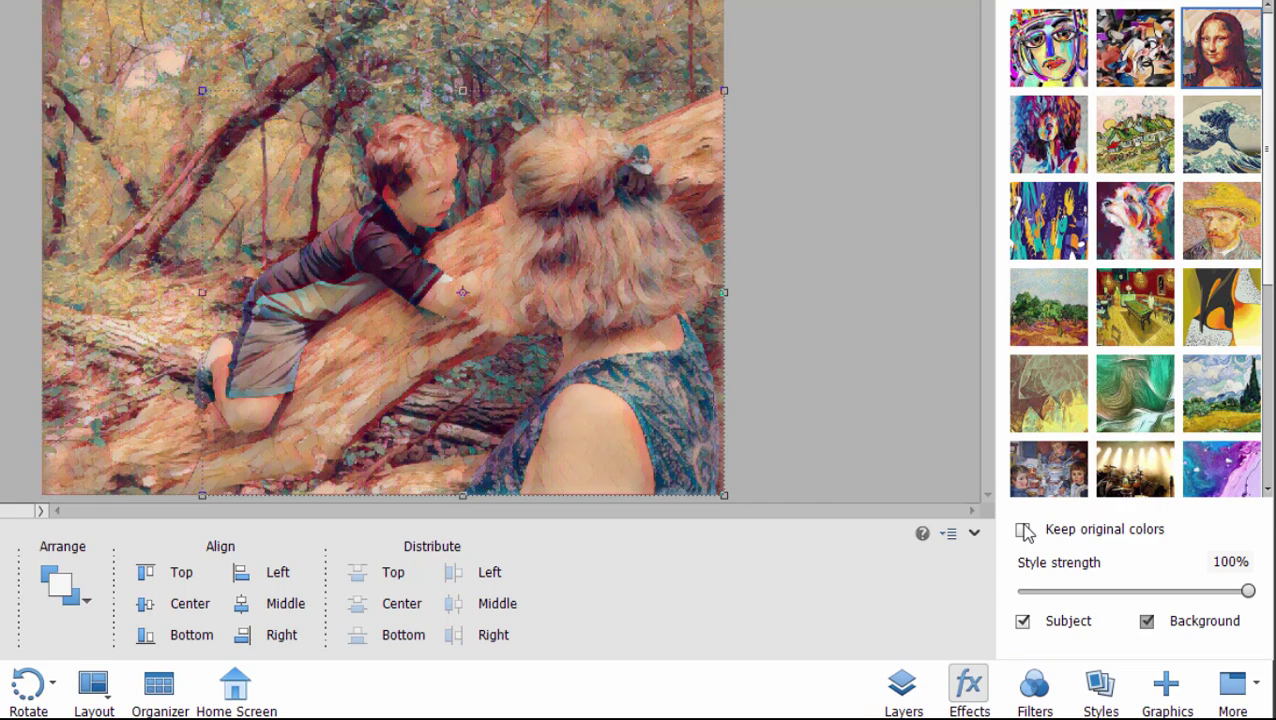
Step: Uncheck Subject and apply Provence, then the dog-portrait style, to the background only
click(1022, 621)
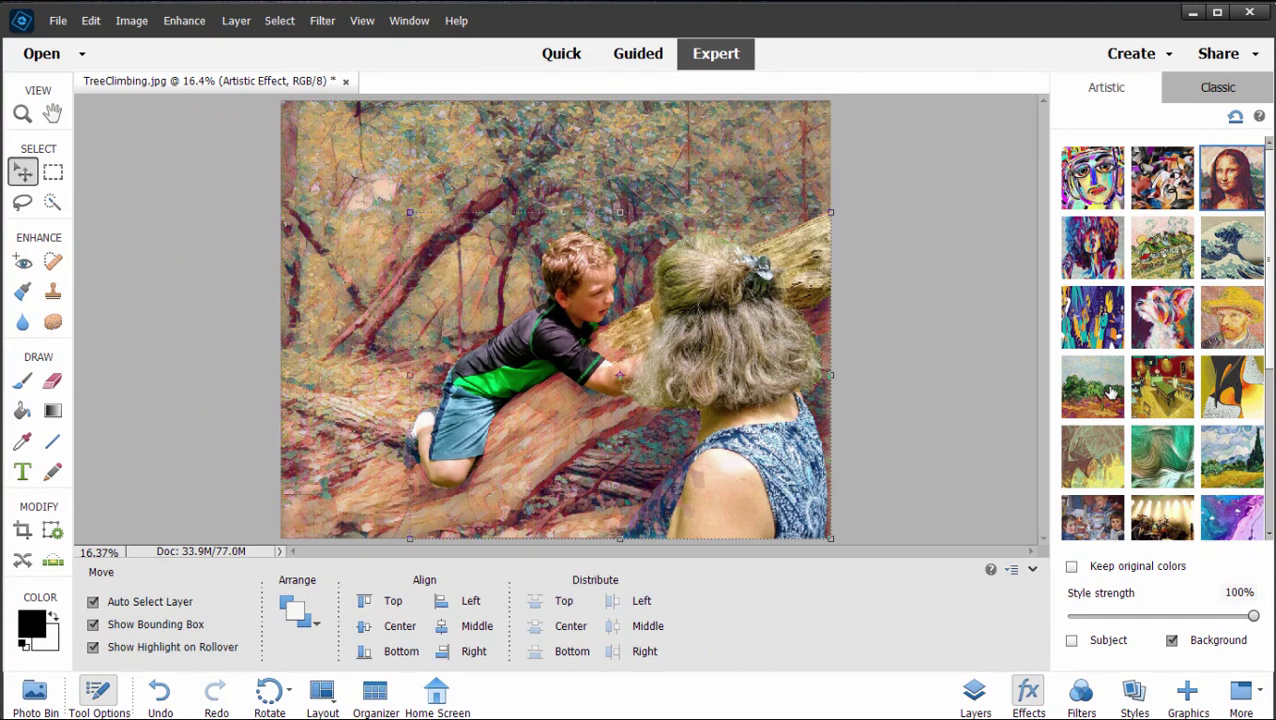
click(1092, 387)
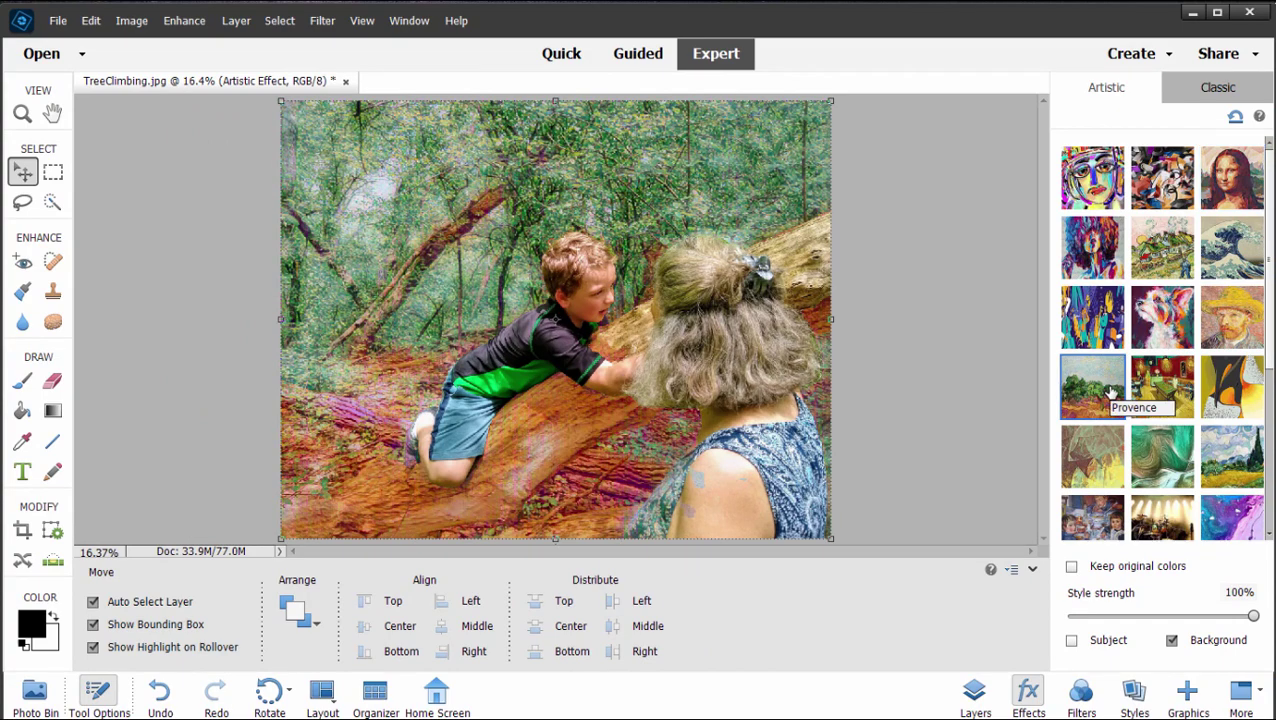
click(1163, 330)
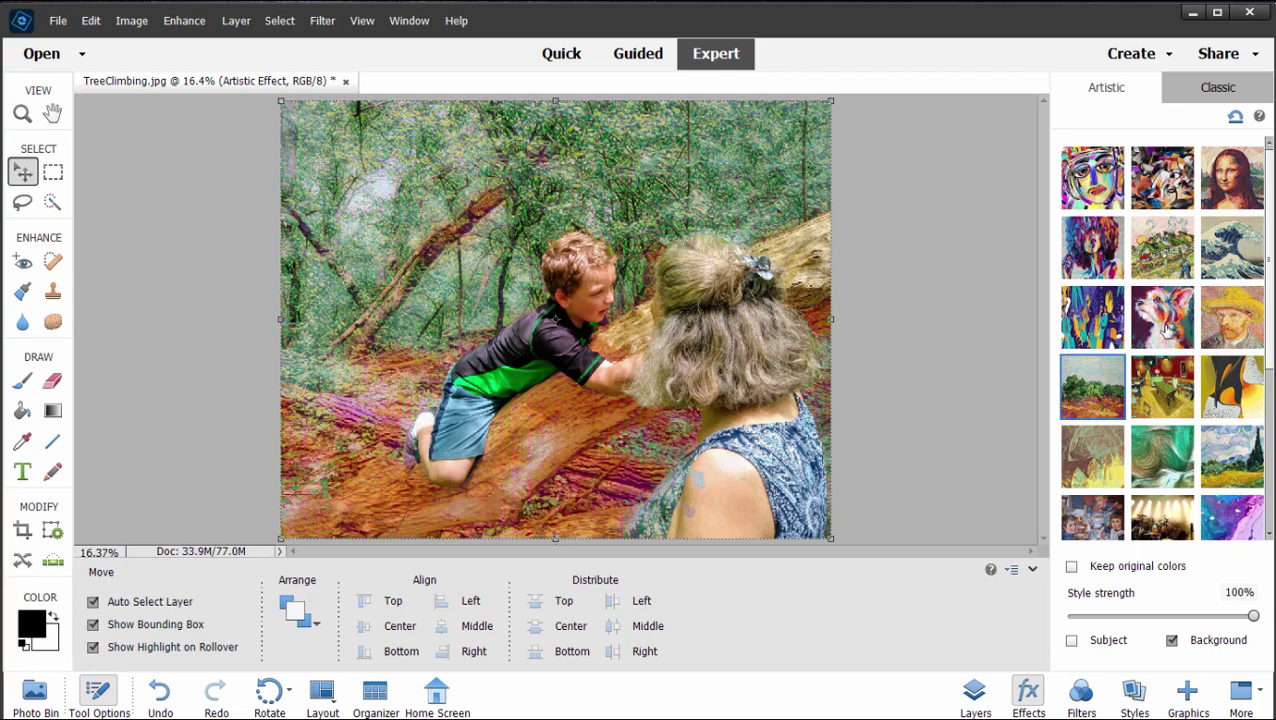
scroll(1164, 327, down, 1)
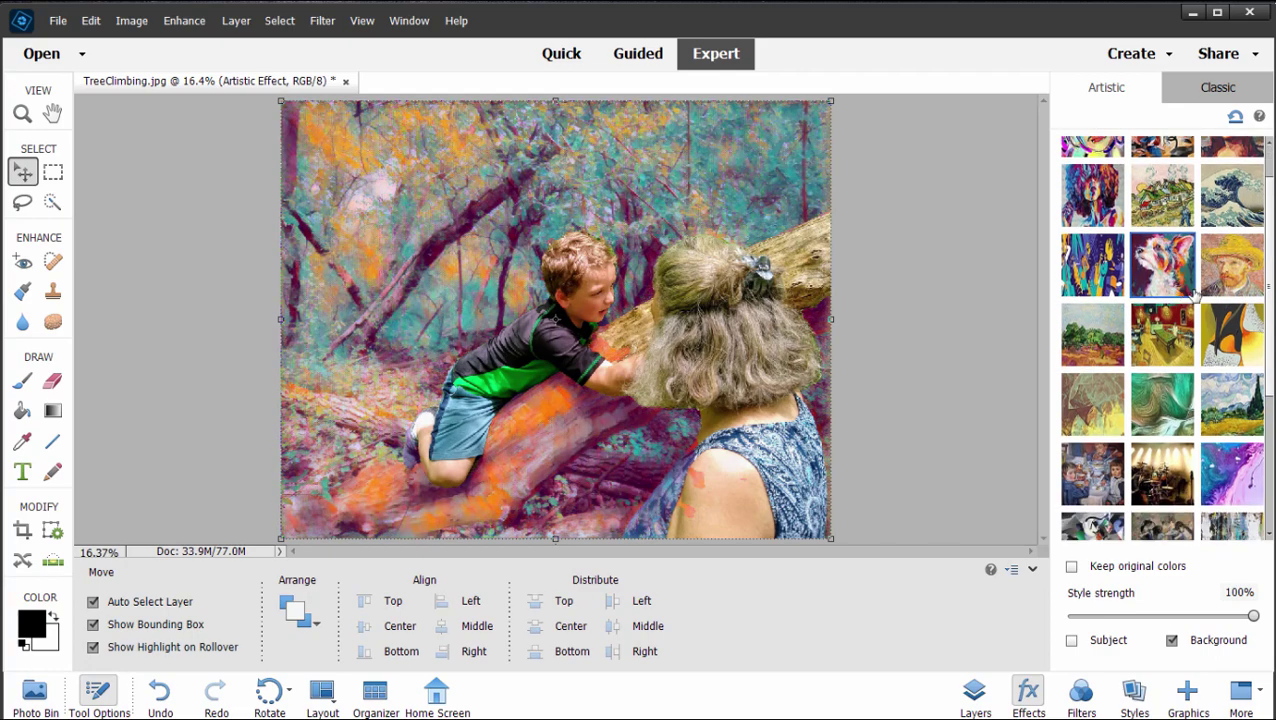
scroll(1196, 295, down, 4)
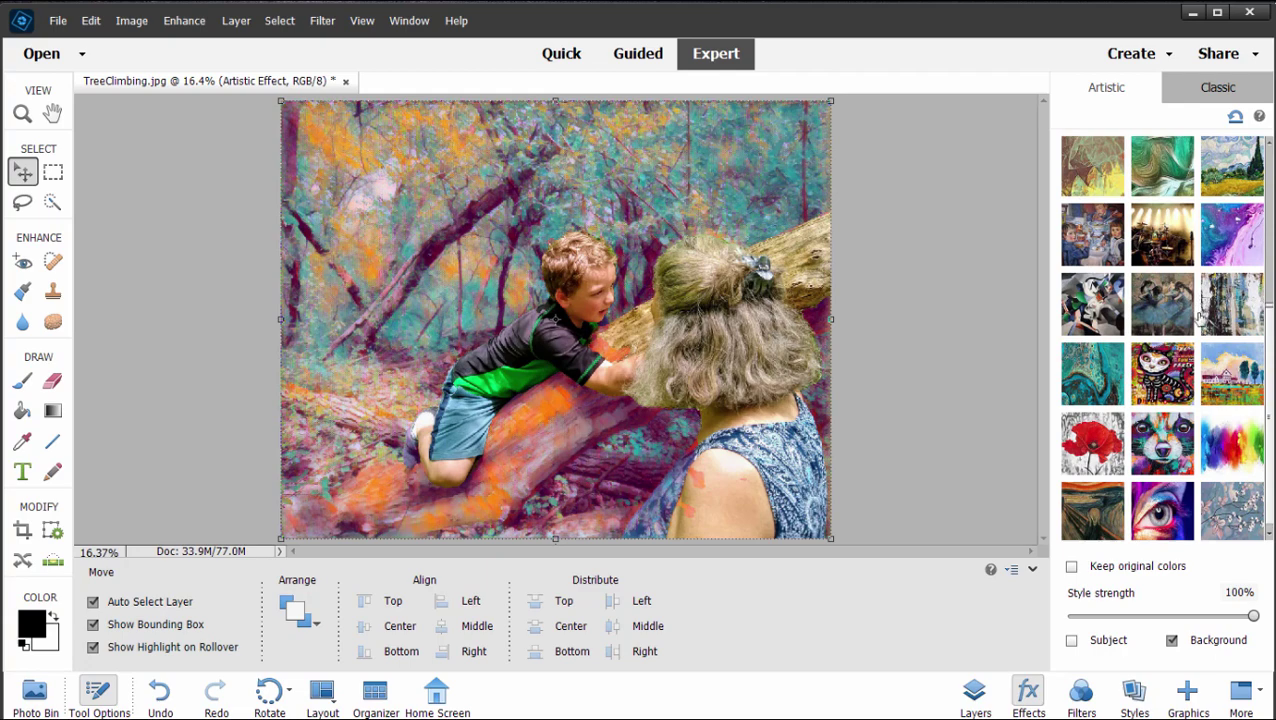
scroll(1200, 316, up, 1)
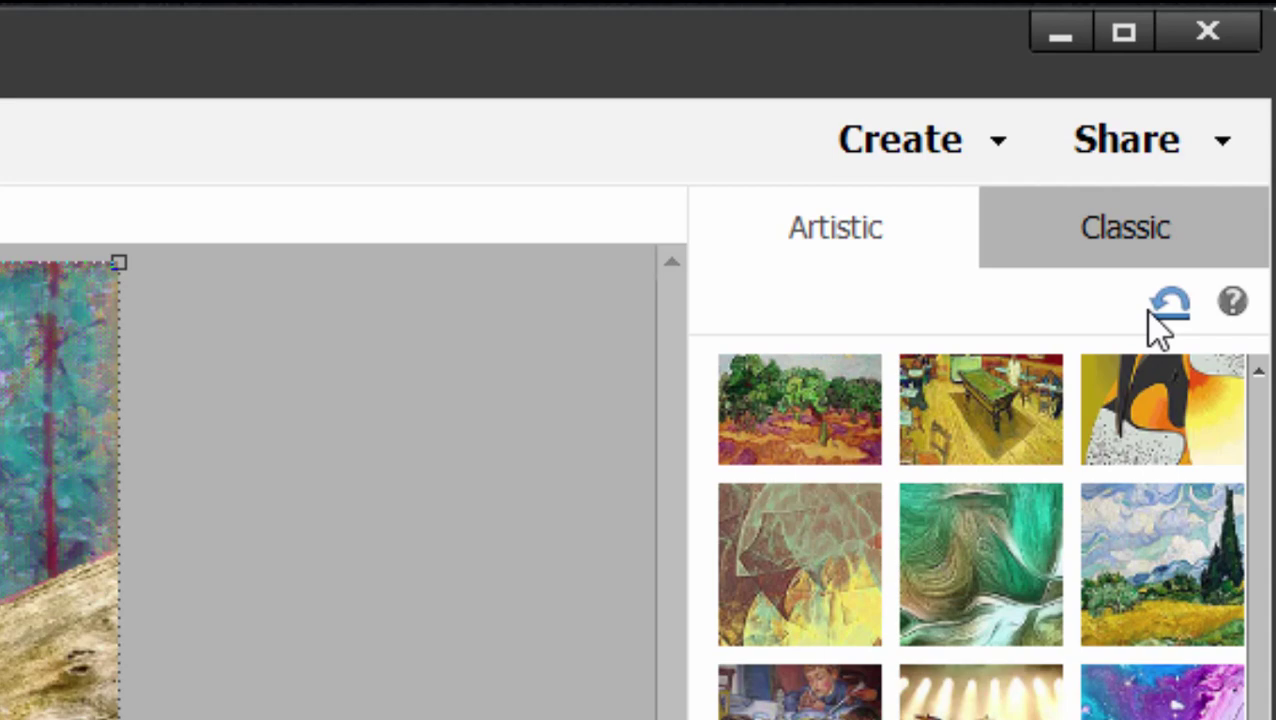
Step: Reset the Artistic effects panel, stripping the painterly style from the tree-climbing photo
click(1168, 306)
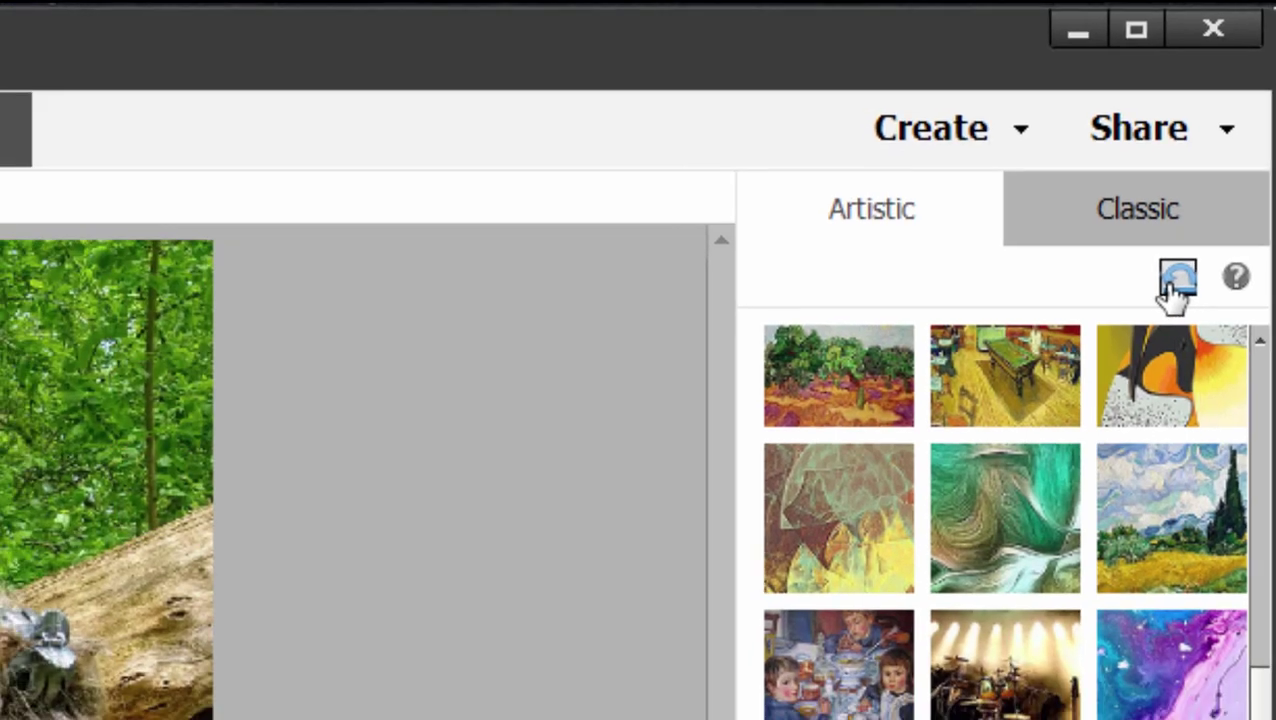